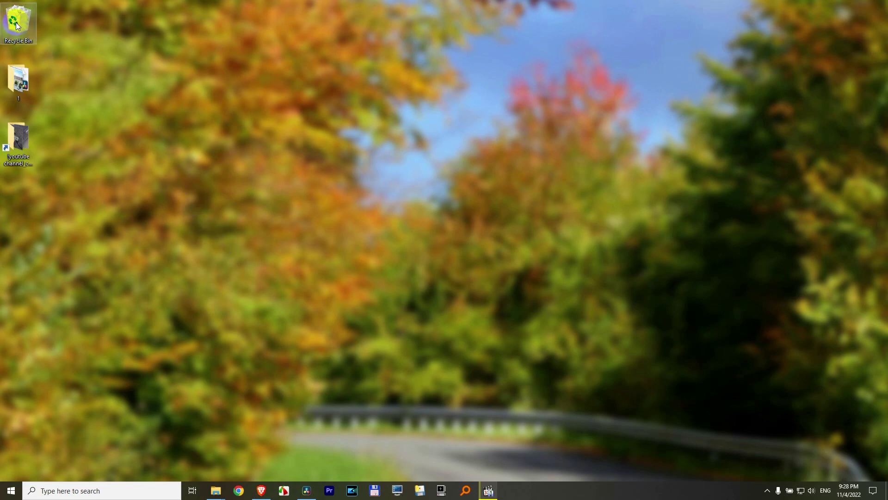
- Open the Recycle Bin, preview the deleted videos as large icons, then return to Details view
{"action": "double_click", "coordinate": [15, 25]}
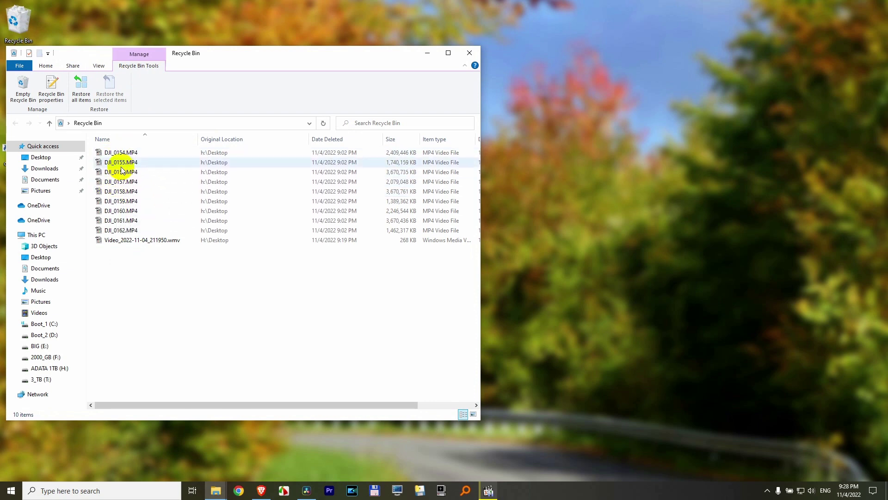
{"action": "left_click", "coordinate": [98, 65]}
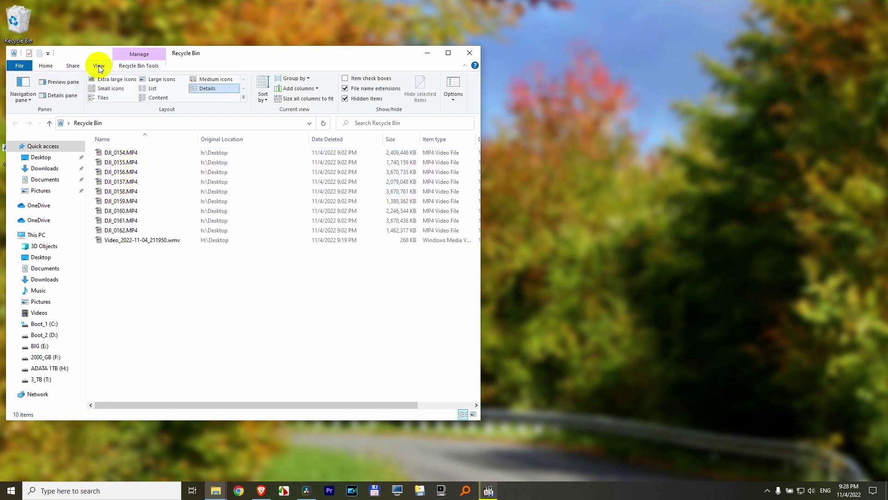
{"action": "left_click", "coordinate": [164, 82]}
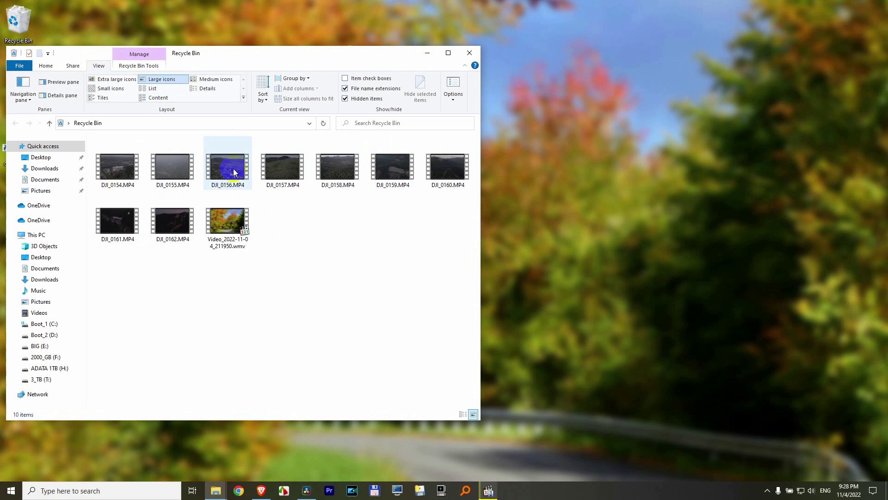
{"action": "mouse_move", "coordinate": [228, 168]}
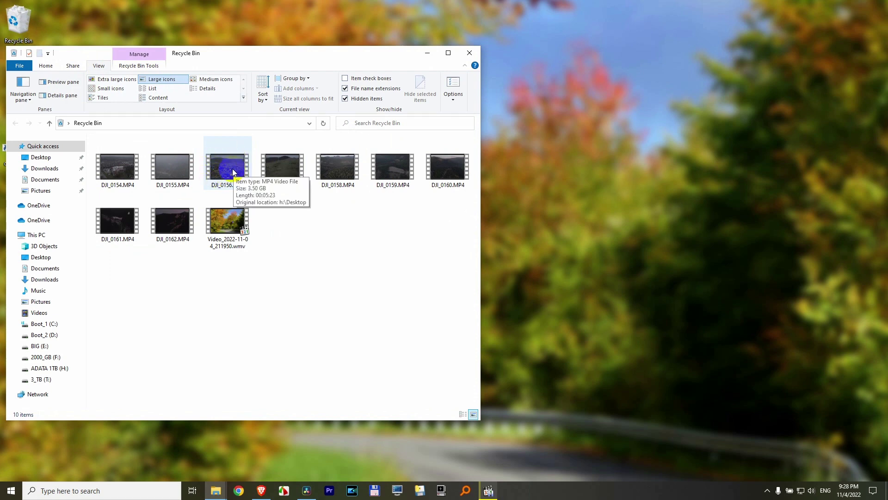
{"action": "left_click", "coordinate": [236, 173]}
{"action": "left_click", "coordinate": [98, 66]}
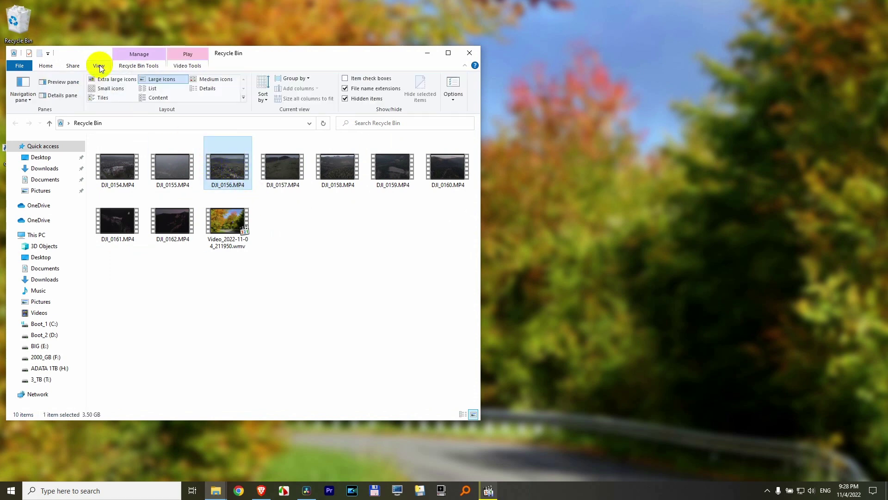
{"action": "left_click", "coordinate": [205, 90]}
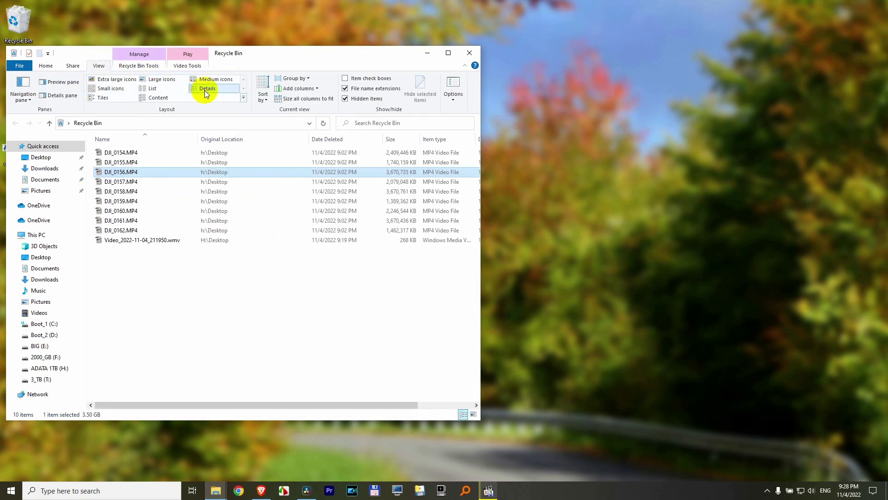
{"action": "double_click", "coordinate": [116, 173]}
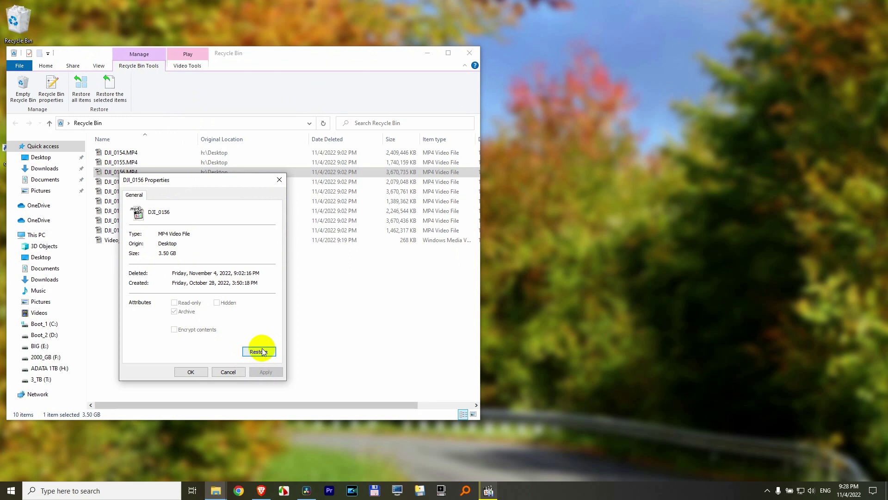
{"action": "left_click_drag", "start_coordinate": [232, 179], "coordinate": [236, 205]}
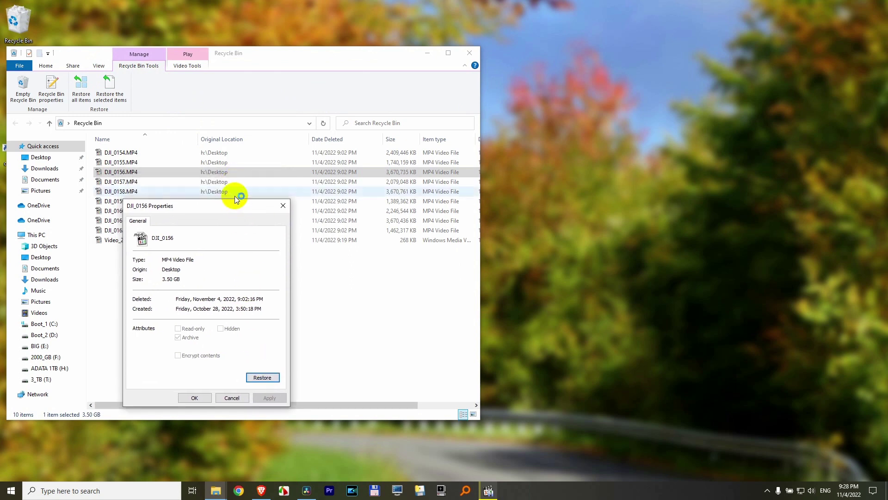
{"action": "left_click", "coordinate": [224, 175]}
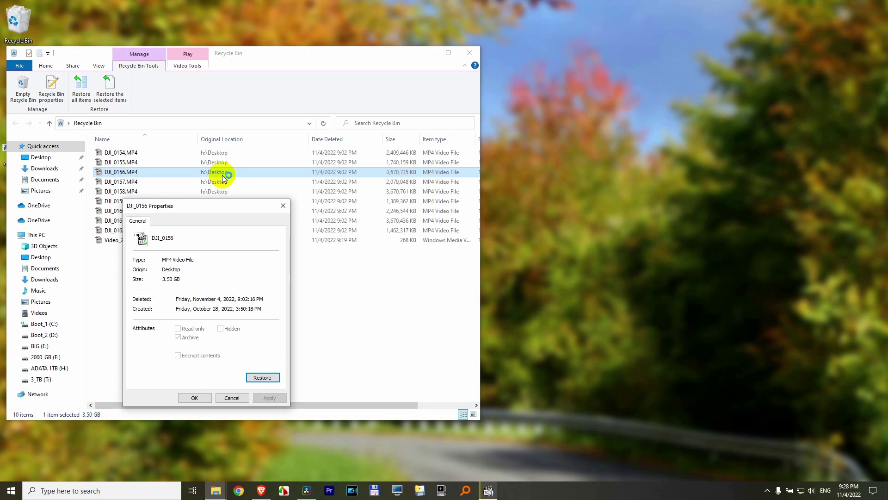
{"action": "left_click", "coordinate": [257, 233]}
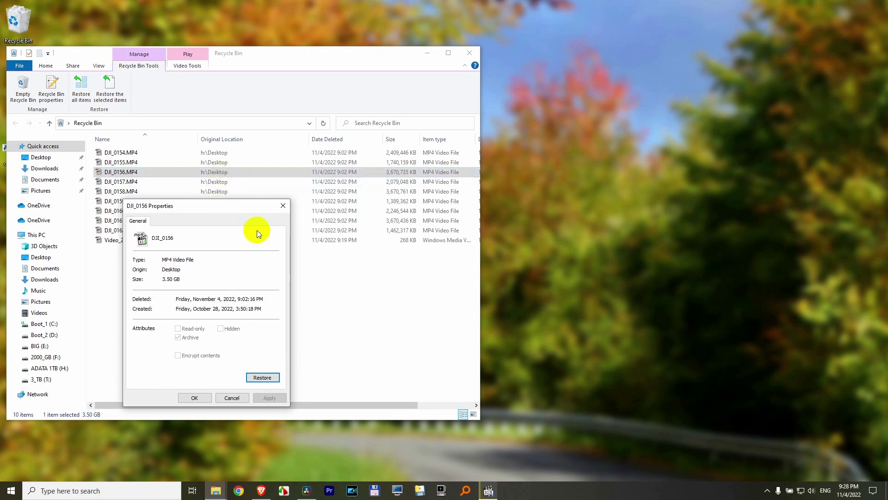
{"action": "left_click", "coordinate": [281, 207]}
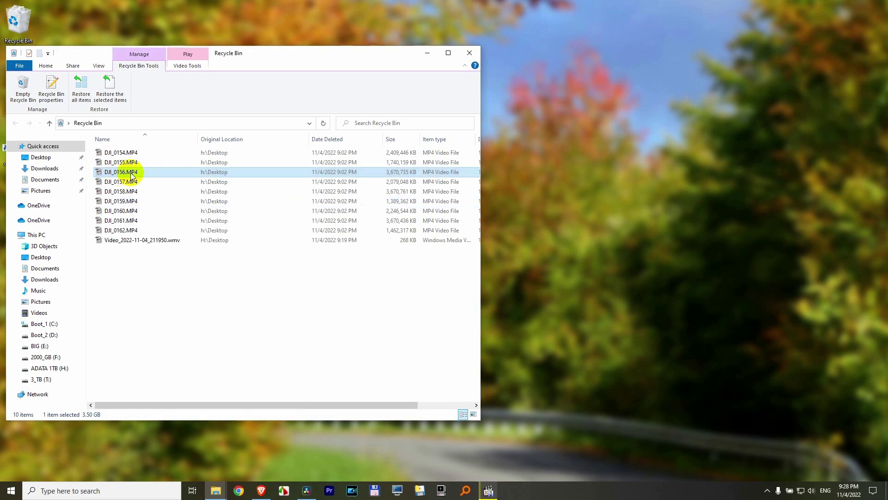
{"action": "right_click", "coordinate": [123, 175]}
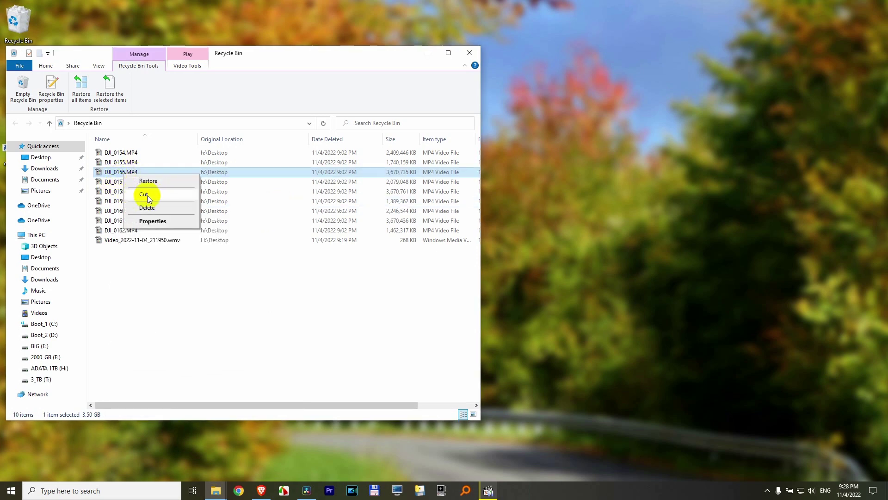
{"action": "left_click", "coordinate": [506, 196]}
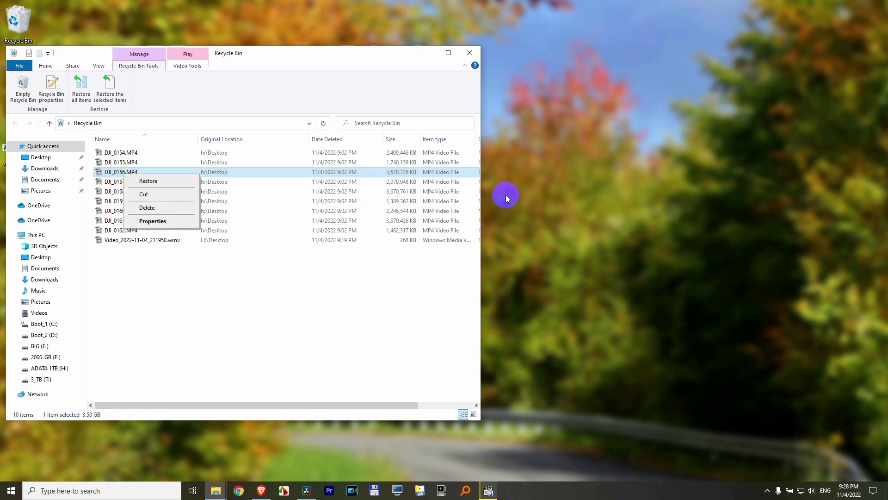
{"action": "right_click", "coordinate": [535, 171]}
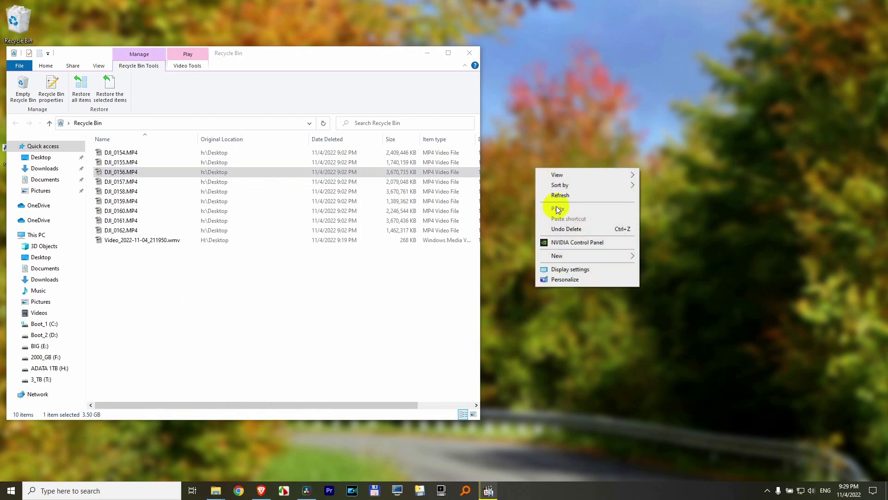
{"action": "left_click", "coordinate": [521, 210]}
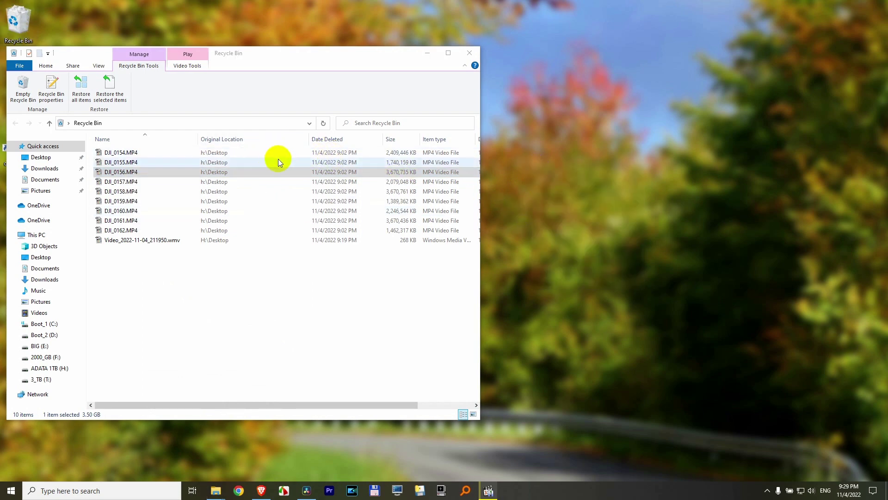
{"action": "left_click", "coordinate": [585, 171]}
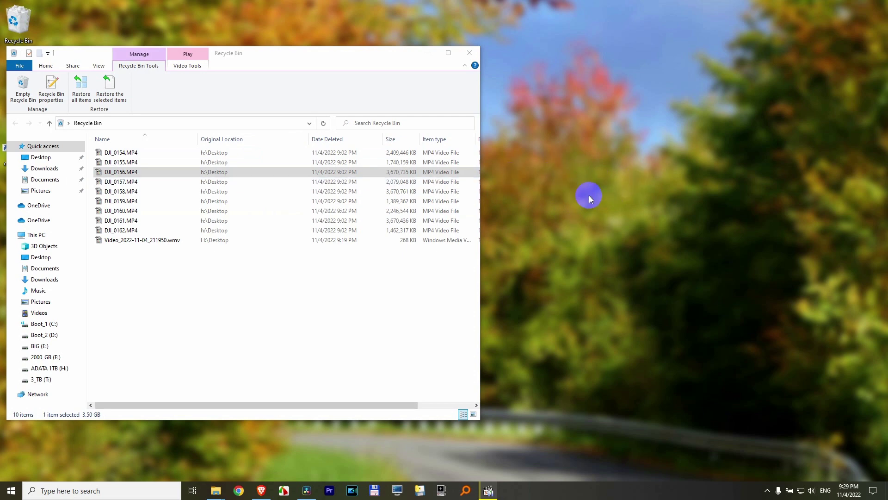
{"action": "double_click", "coordinate": [133, 174]}
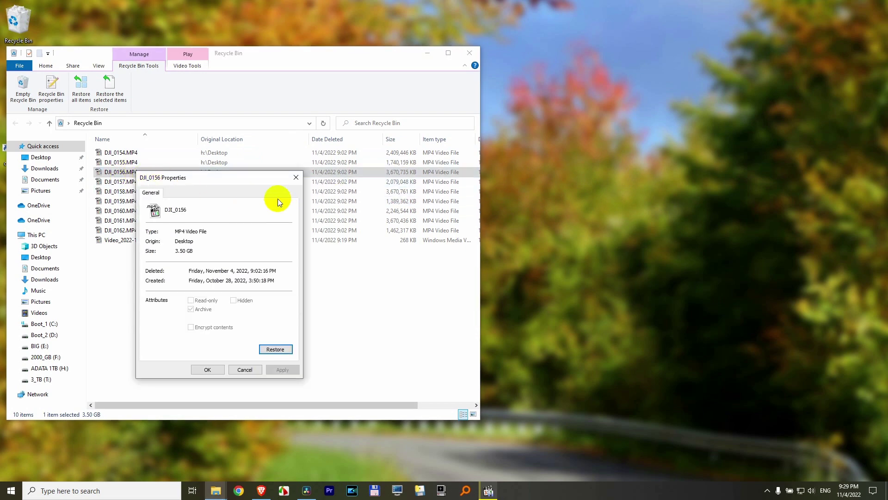
{"action": "left_click", "coordinate": [244, 370]}
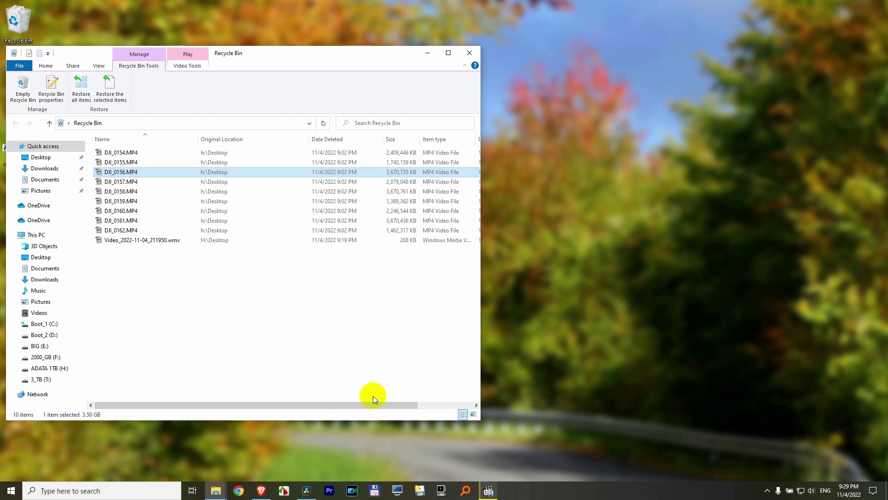
- Start Total Commander snapped beside File Explorer, with its left panel on drive H (ADATA 1TB)
{"action": "left_click", "coordinate": [375, 493]}
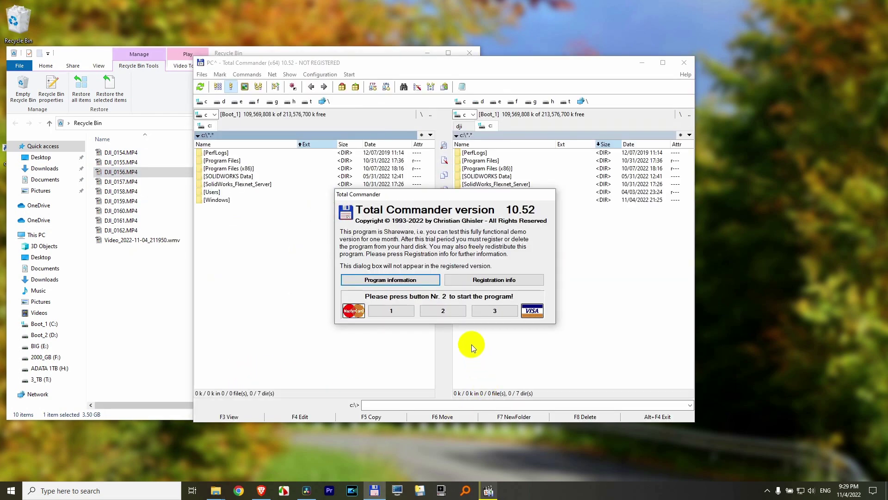
{"action": "left_click", "coordinate": [452, 311]}
{"action": "key", "text": "super+Right"}
{"action": "left_click", "coordinate": [205, 119]}
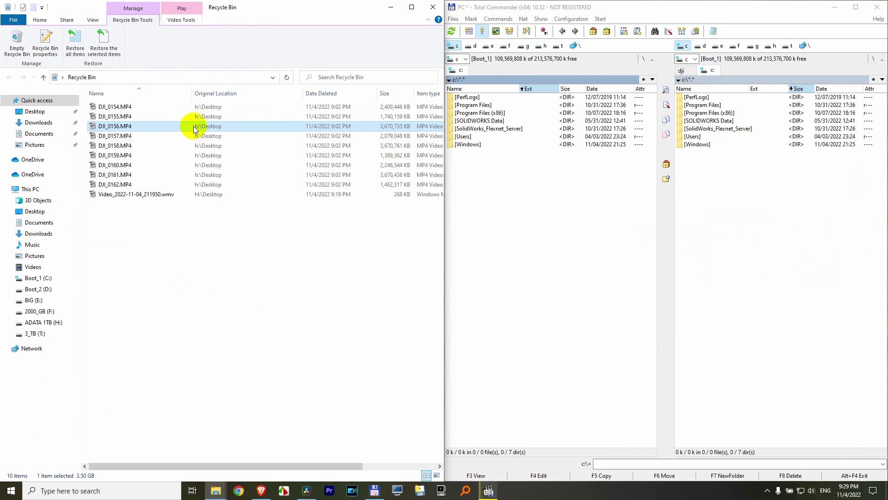
{"action": "left_click", "coordinate": [467, 58]}
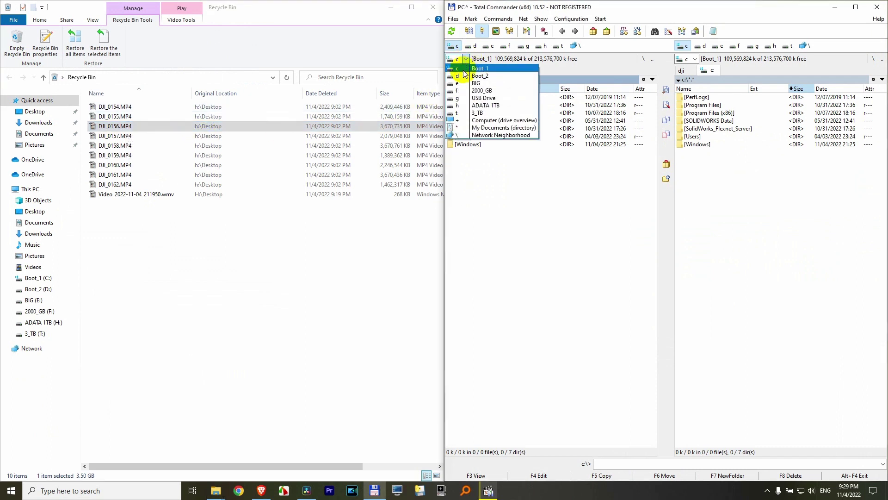
{"action": "left_click", "coordinate": [465, 106]}
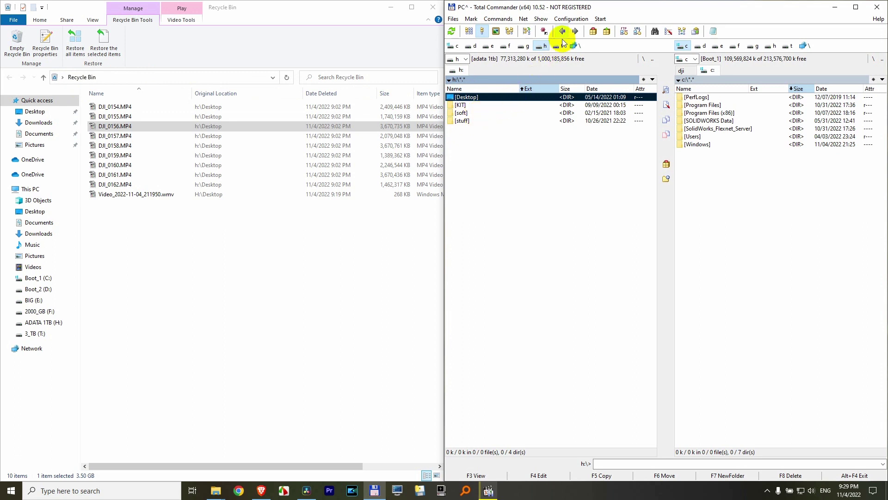
- Turn on Show hidden files and Show system files in Total Commander's Display options
{"action": "left_click", "coordinate": [569, 20]}
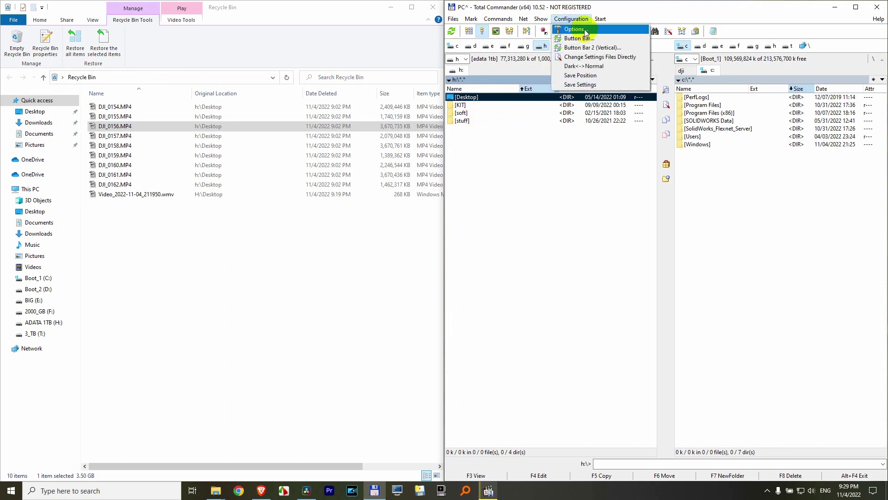
{"action": "left_click", "coordinate": [586, 32]}
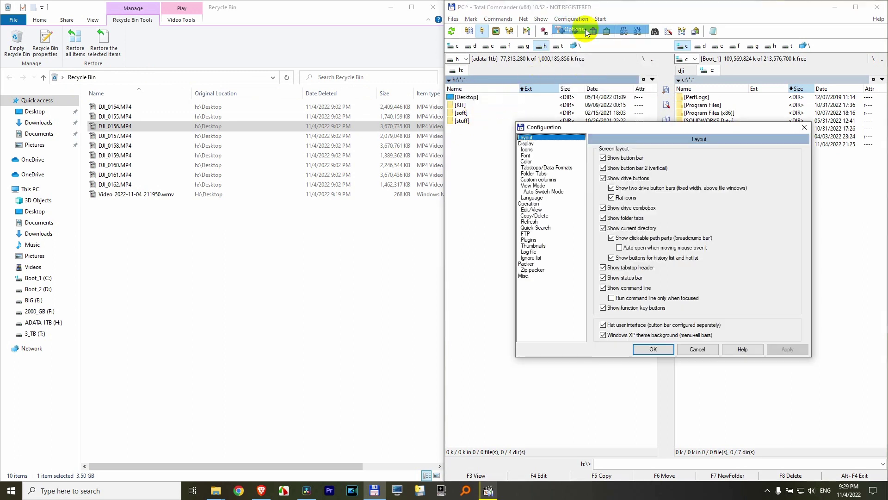
{"action": "left_click", "coordinate": [533, 144]}
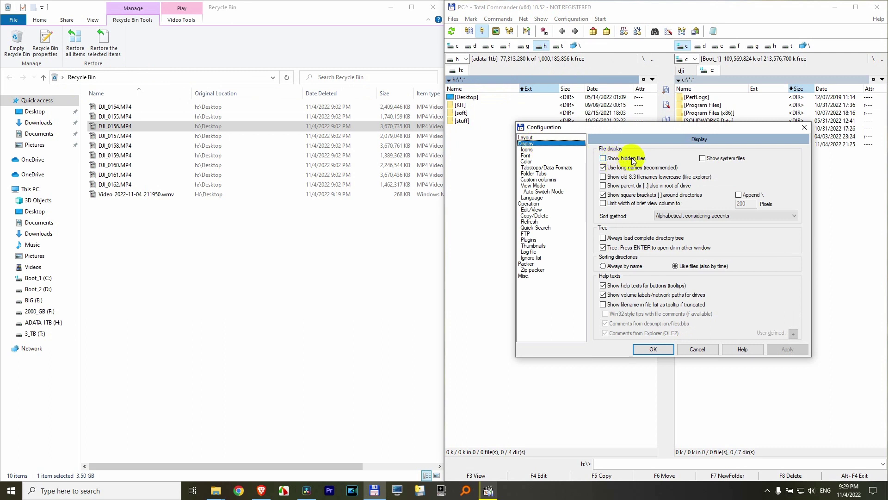
{"action": "left_click", "coordinate": [715, 159]}
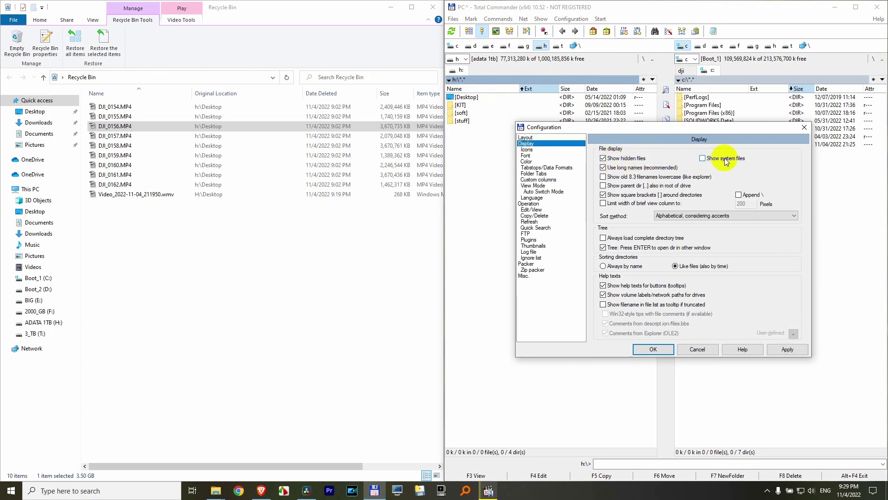
{"action": "left_click", "coordinate": [654, 349]}
- Open H:\$RECYCLE.BIN and switch on Branch View to list all its files
{"action": "left_click", "coordinate": [476, 98]}
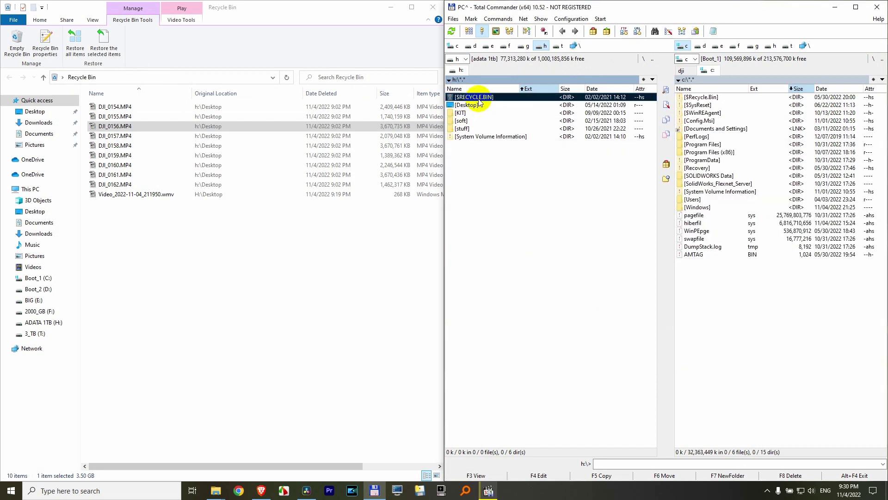
{"action": "double_click", "coordinate": [482, 100]}
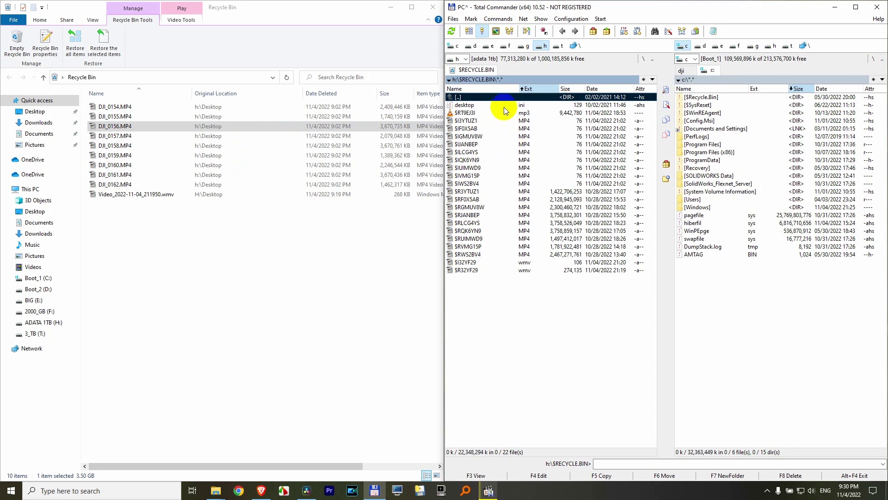
{"action": "left_click", "coordinate": [500, 20]}
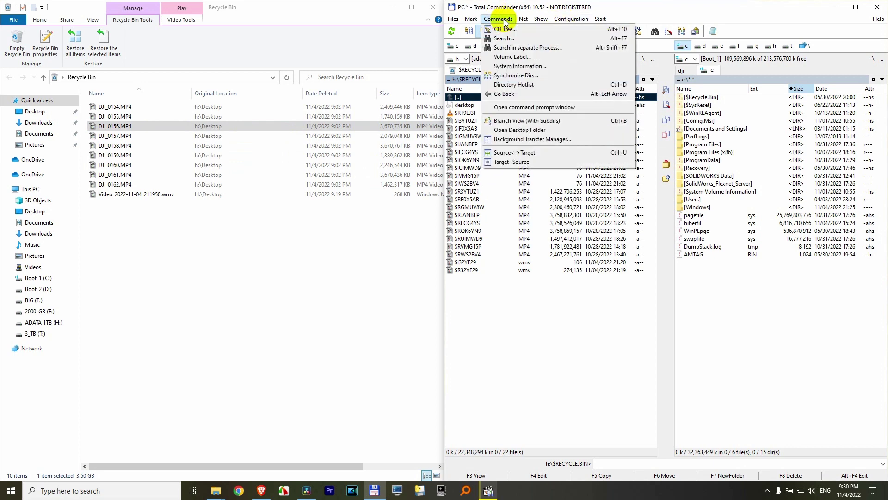
{"action": "left_click", "coordinate": [543, 121]}
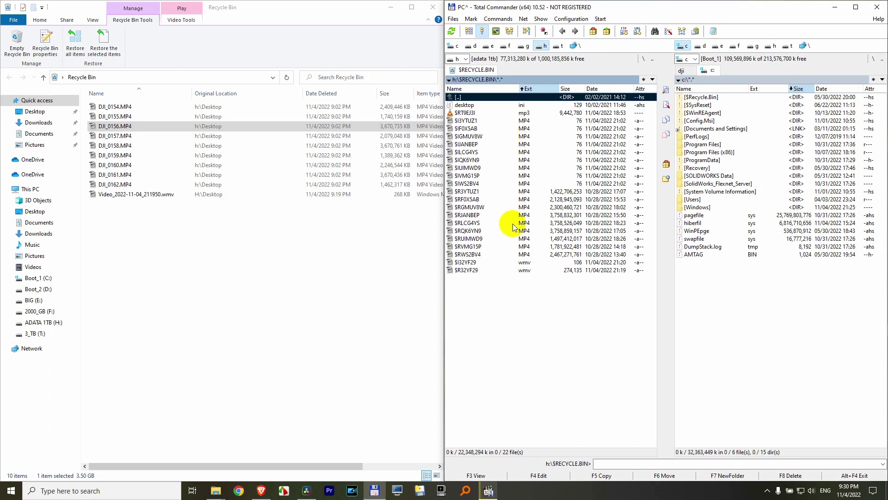
{"action": "left_click", "coordinate": [113, 127]}
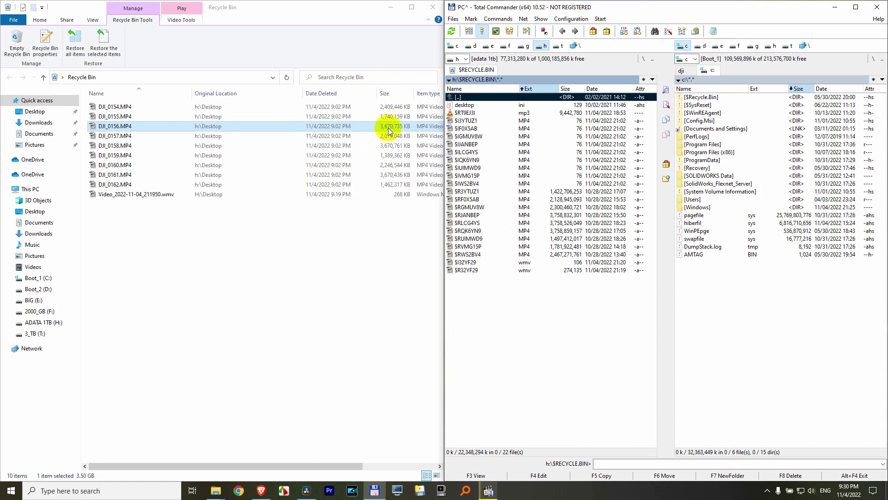
{"action": "scroll", "coordinate": [326, 464], "scroll_direction": "right", "scroll_amount": 3}
- Autofit the Original Location column so Date modified shows, and select $RJANBEP
{"action": "double_click", "coordinate": [201, 93]}
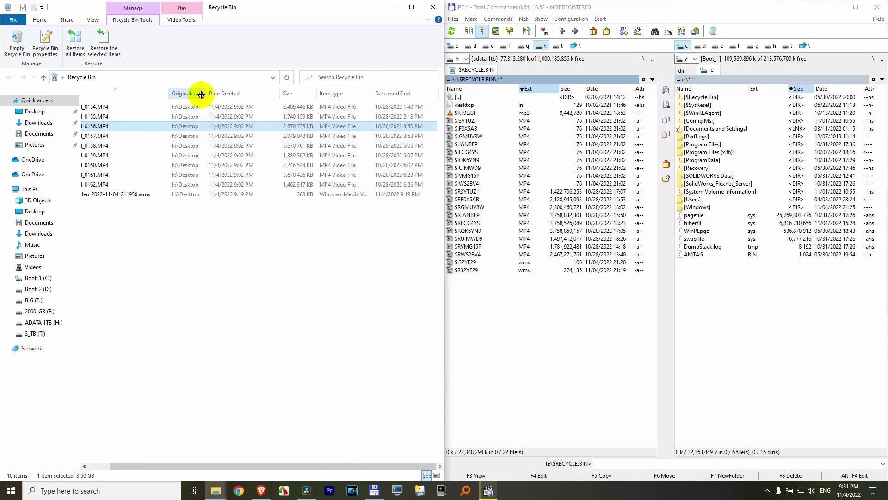
{"action": "left_click_drag", "start_coordinate": [202, 93], "coordinate": [202, 93]}
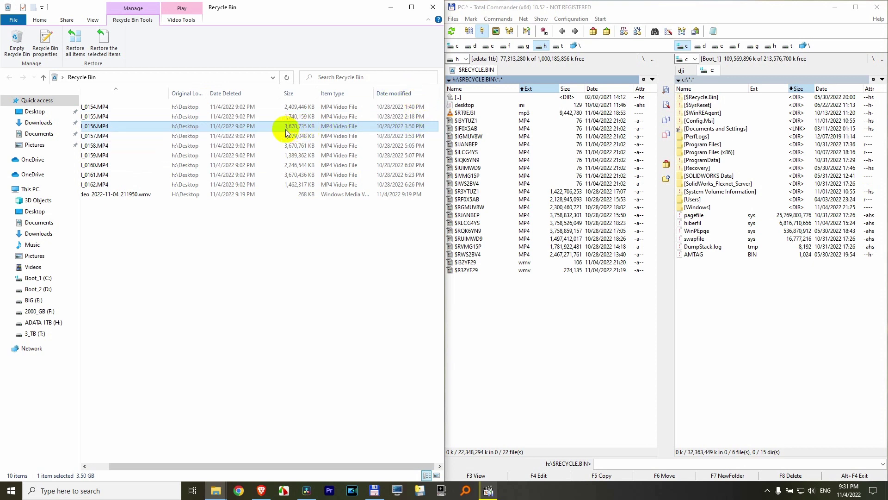
{"action": "left_click", "coordinate": [564, 214]}
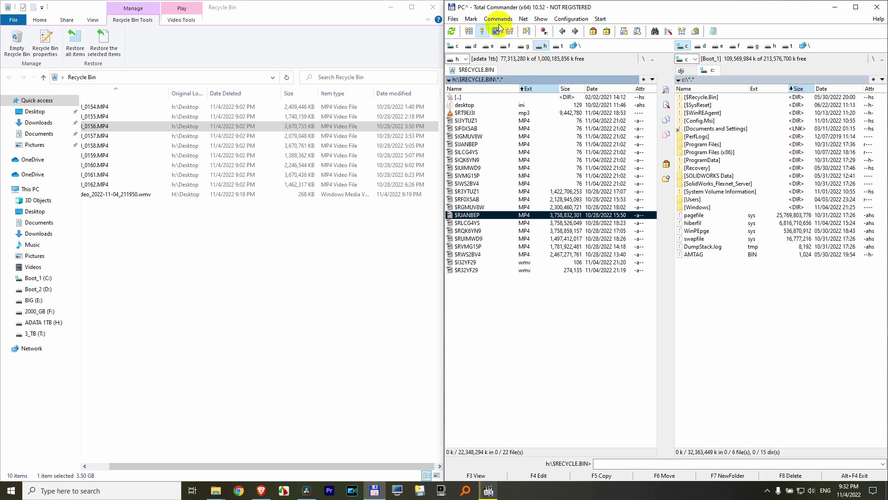
- Play $RJANBEP.MP4 in Media Player Classic, skip ahead twice, then close the player
{"action": "double_click", "coordinate": [472, 218]}
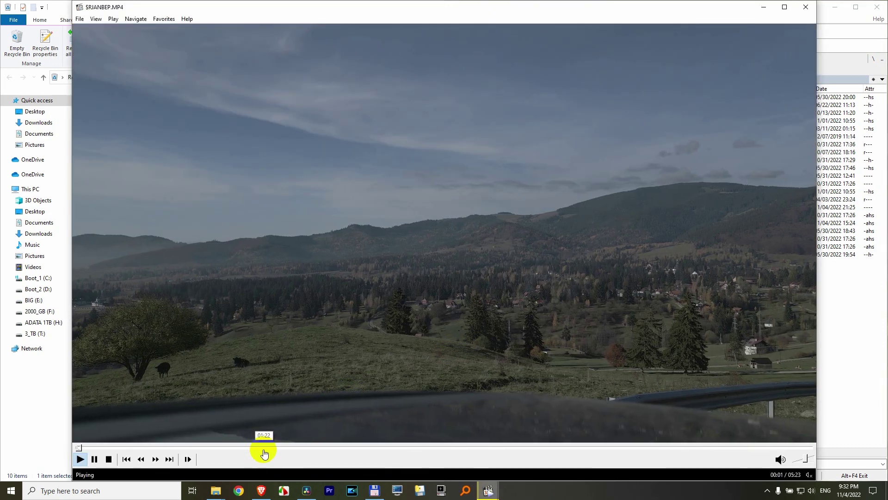
{"action": "left_click", "coordinate": [264, 449]}
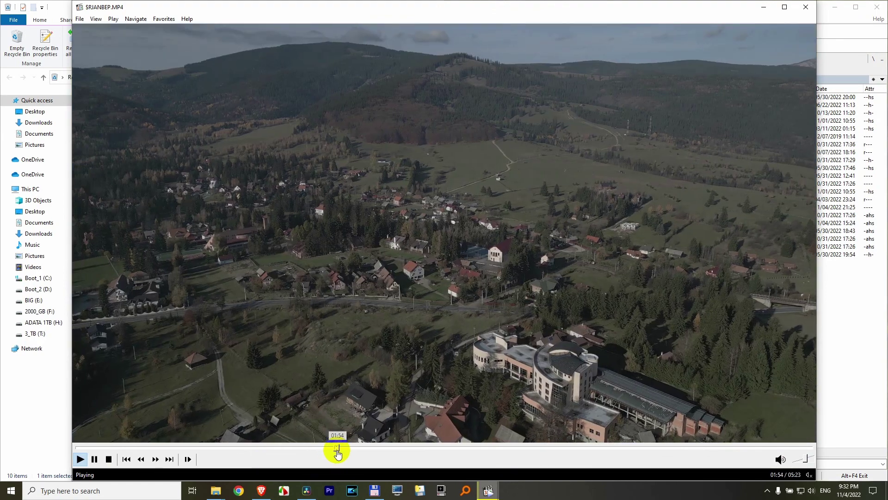
{"action": "left_click", "coordinate": [338, 449]}
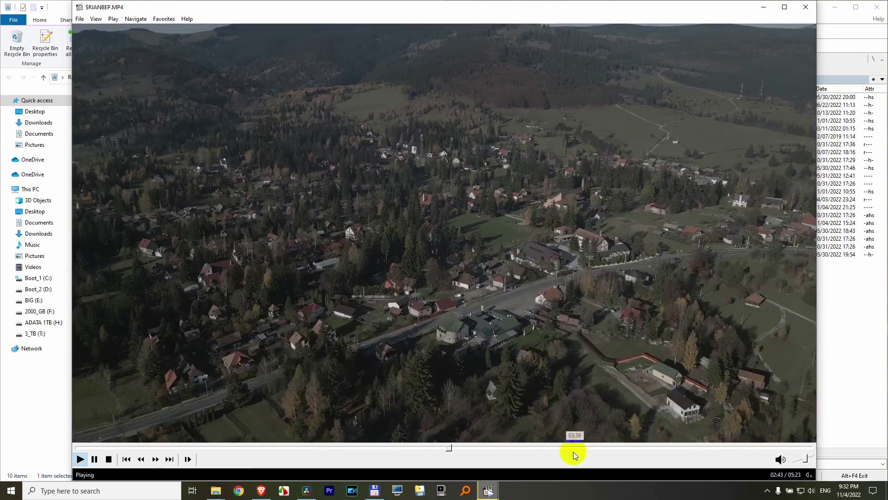
{"action": "key", "text": "alt+F4"}
{"action": "scroll", "coordinate": [230, 402], "scroll_direction": "up", "scroll_amount": 3}
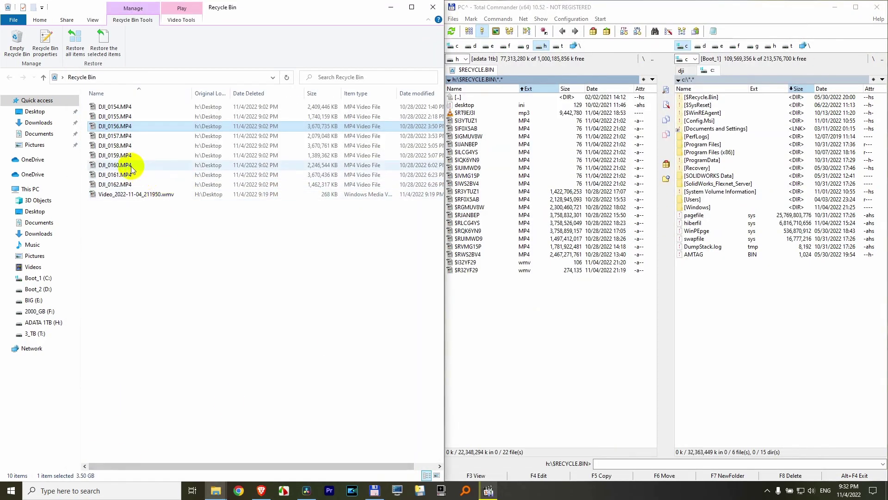
- Compare DJI_0159.MP4's size with $RUIMWD9 and $R3YTUZ1, selecting the matching $R3YTUZ1
{"action": "left_click", "coordinate": [116, 155]}
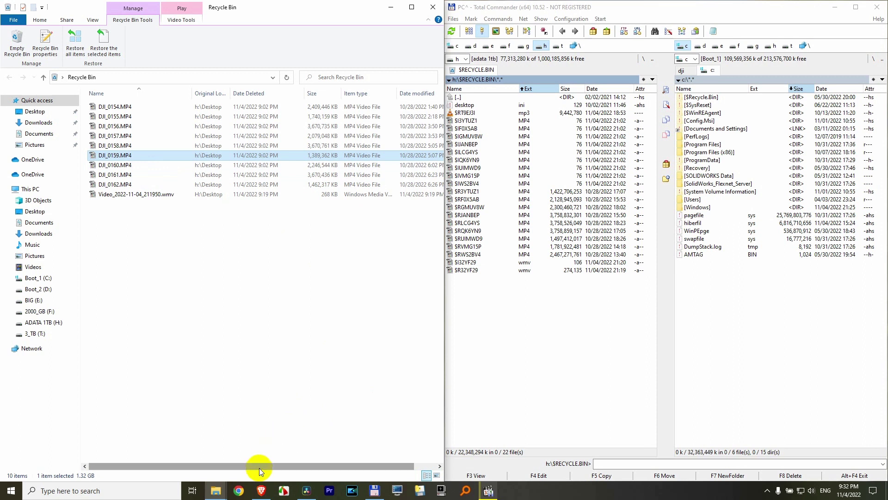
{"action": "scroll", "coordinate": [259, 467], "scroll_direction": "down", "scroll_amount": 1}
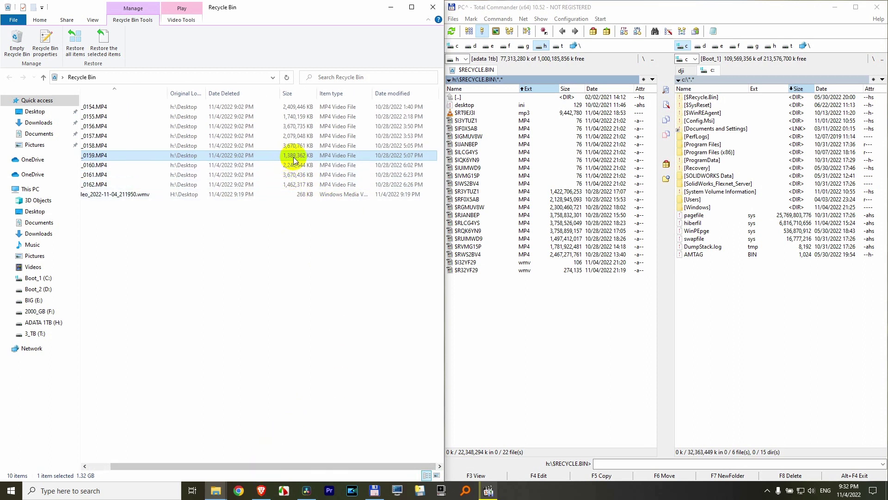
{"action": "left_click", "coordinate": [562, 238]}
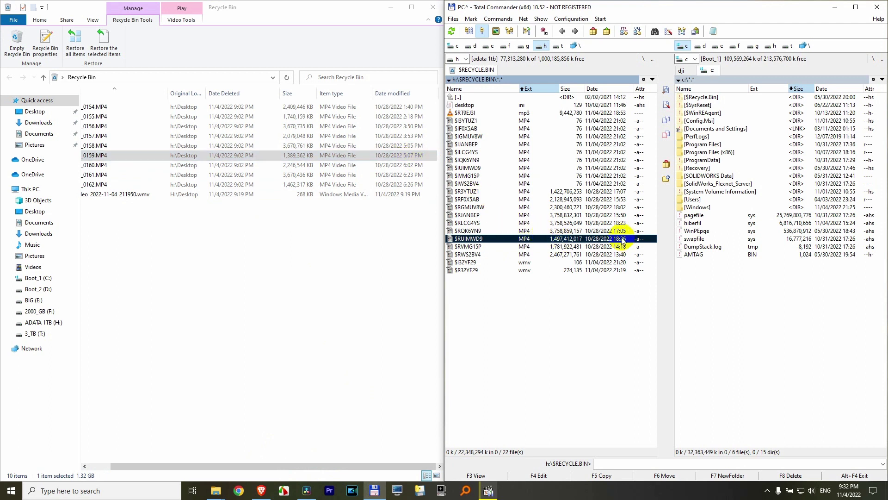
{"action": "left_click", "coordinate": [622, 192]}
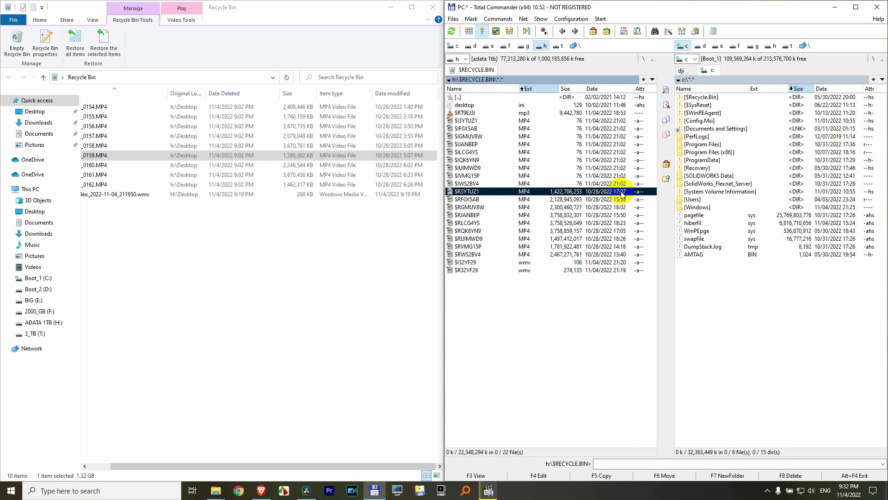
{"action": "double_click", "coordinate": [532, 190]}
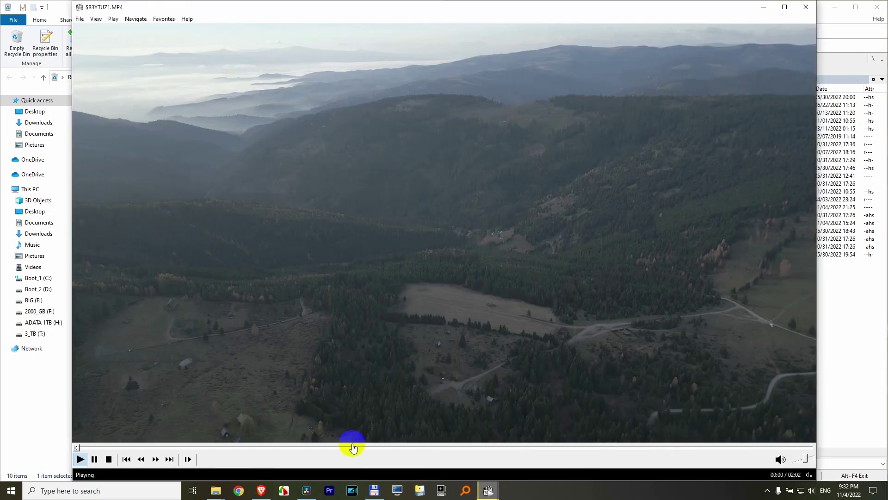
{"action": "left_click_drag", "start_coordinate": [351, 449], "coordinate": [509, 452]}
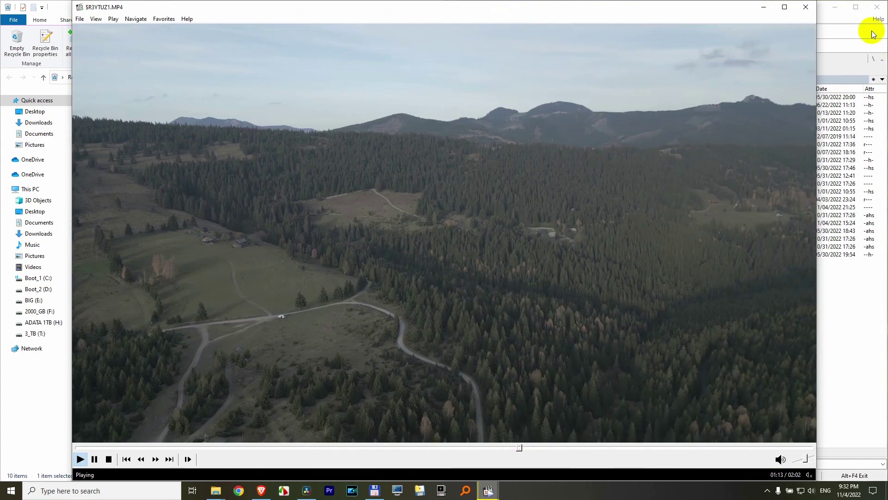
{"action": "left_click", "coordinate": [806, 7]}
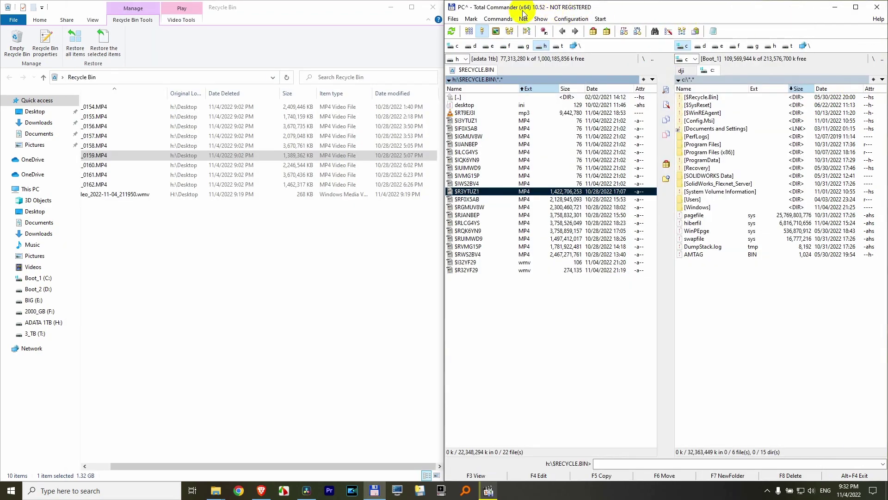